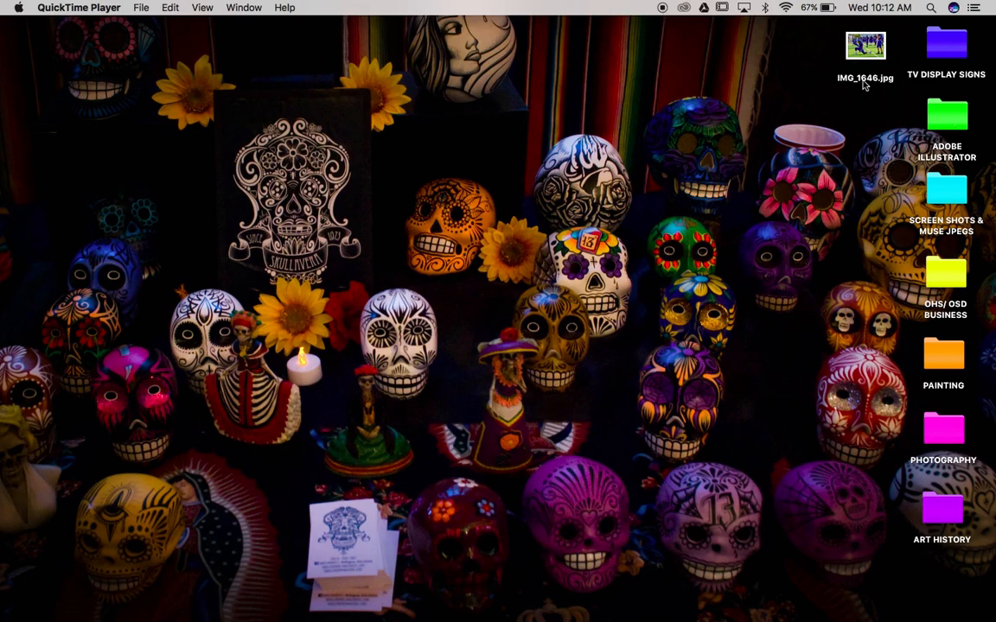
Open IMG_1646.jpg from the desktop in Photoshop and convert its locked Background into an editable layer.
{"action": "left_click_drag", "start_coordinate": [867, 47], "coordinate": [574, 594]}
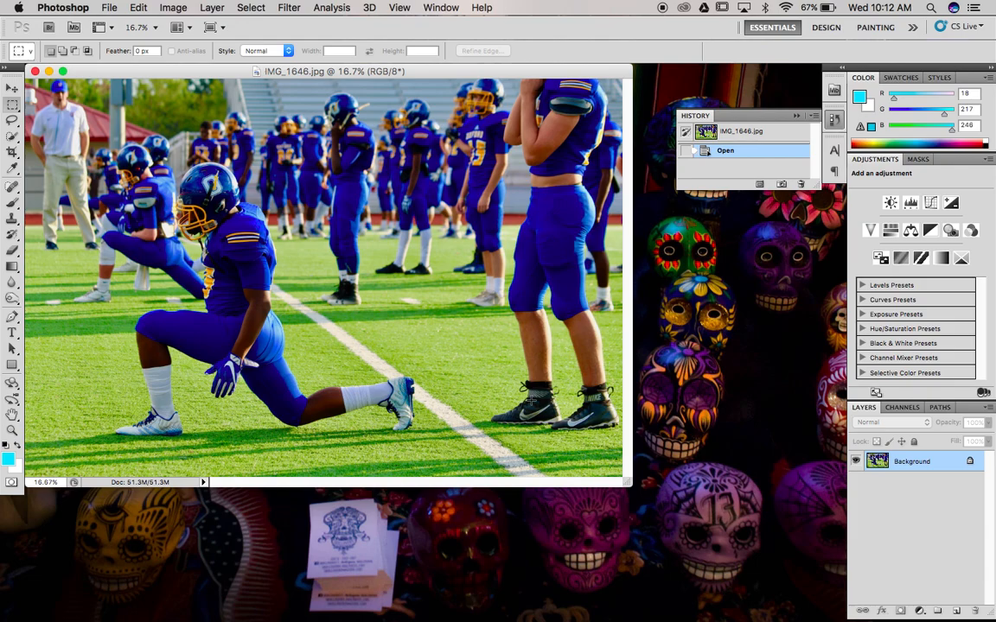
{"action": "left_click_drag", "start_coordinate": [131, 72], "coordinate": [175, 83]}
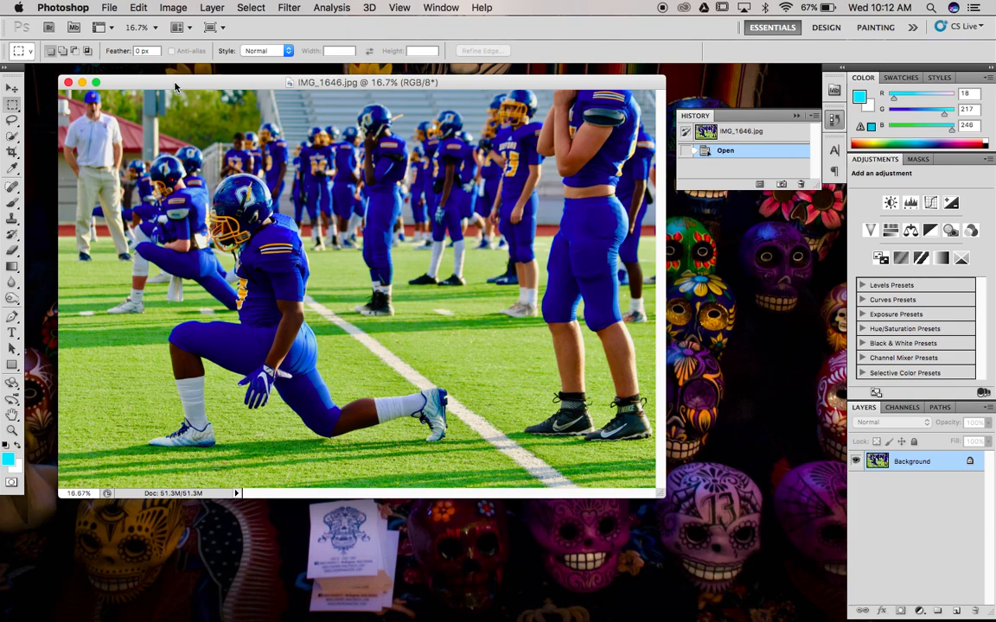
{"action": "double_click", "coordinate": [970, 463]}
{"action": "left_click", "coordinate": [614, 272]}
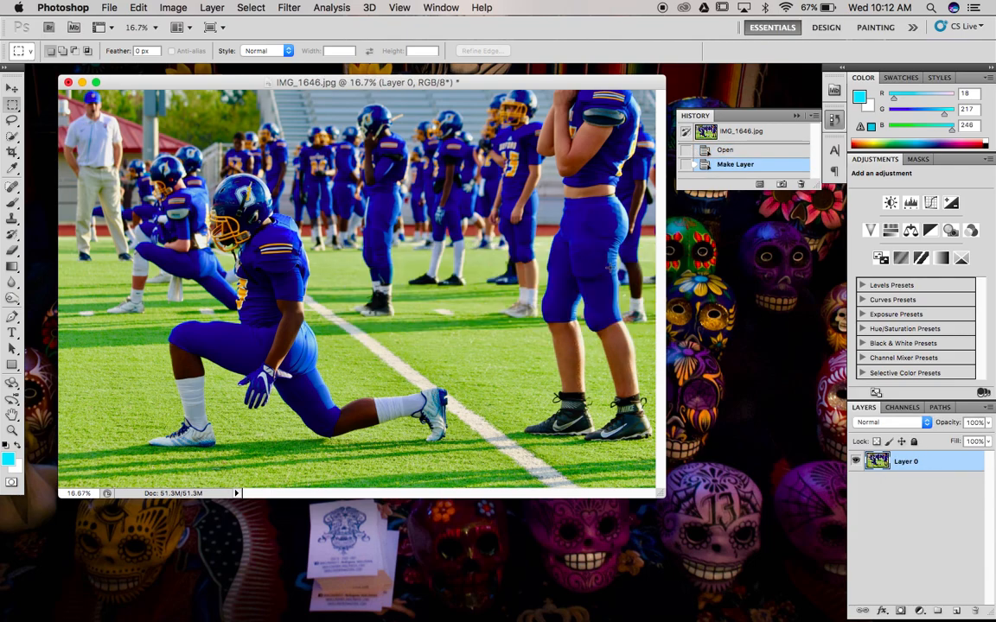
Rename the photo's layer to COLOR.
{"action": "right_click", "coordinate": [906, 465]}
{"action": "left_click", "coordinate": [918, 480]}
{"action": "double_click", "coordinate": [906, 461]}
{"action": "key", "text": "BackSpace"}
{"action": "type", "text": "COLOR"}
{"action": "left_click", "coordinate": [917, 494]}
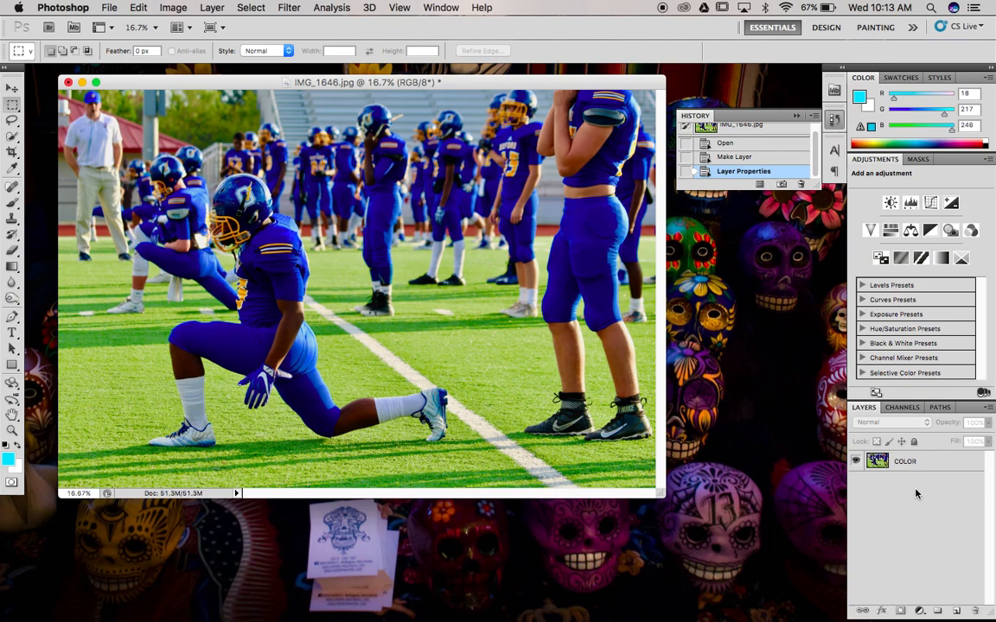
Duplicate the COLOR layer as "BLACK & WHITE LAYER" and hide the original COLOR layer.
{"action": "right_click", "coordinate": [916, 462]}
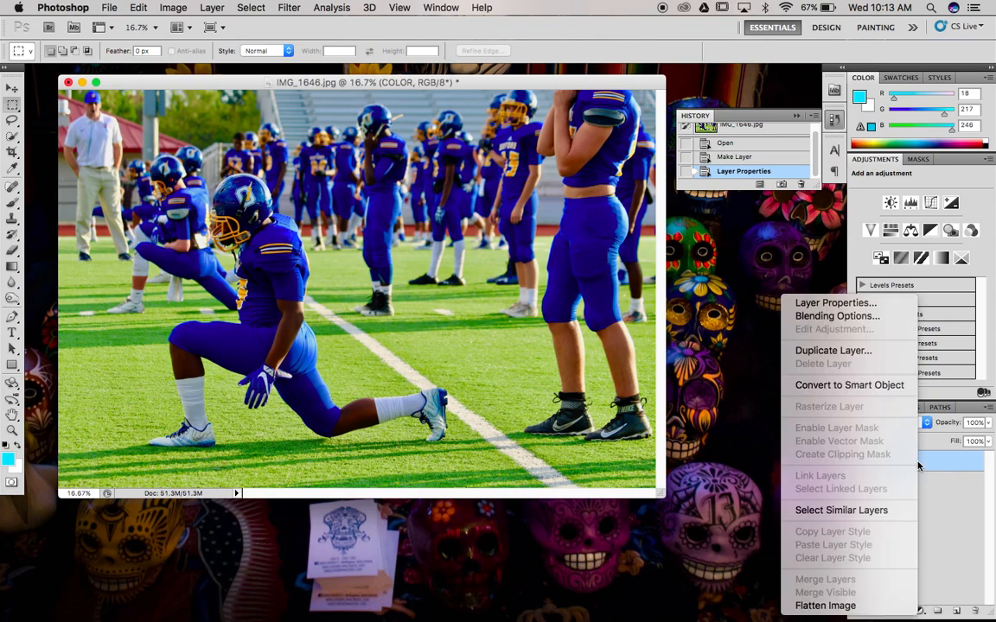
{"action": "left_click", "coordinate": [873, 351]}
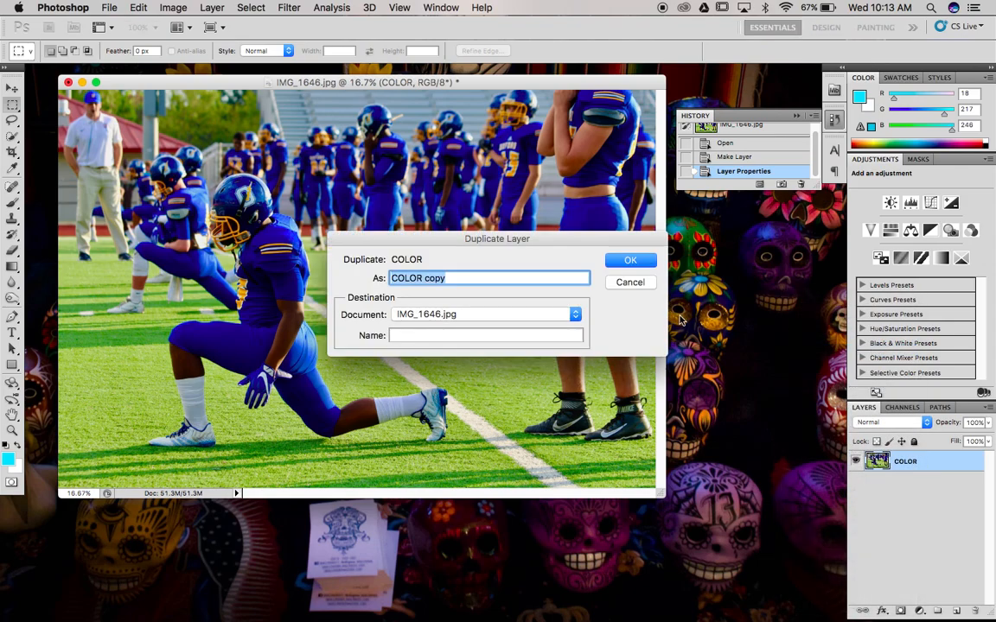
{"action": "key", "text": "BackSpace"}
{"action": "type", "text": "BLACK & WHITE LAYER"}
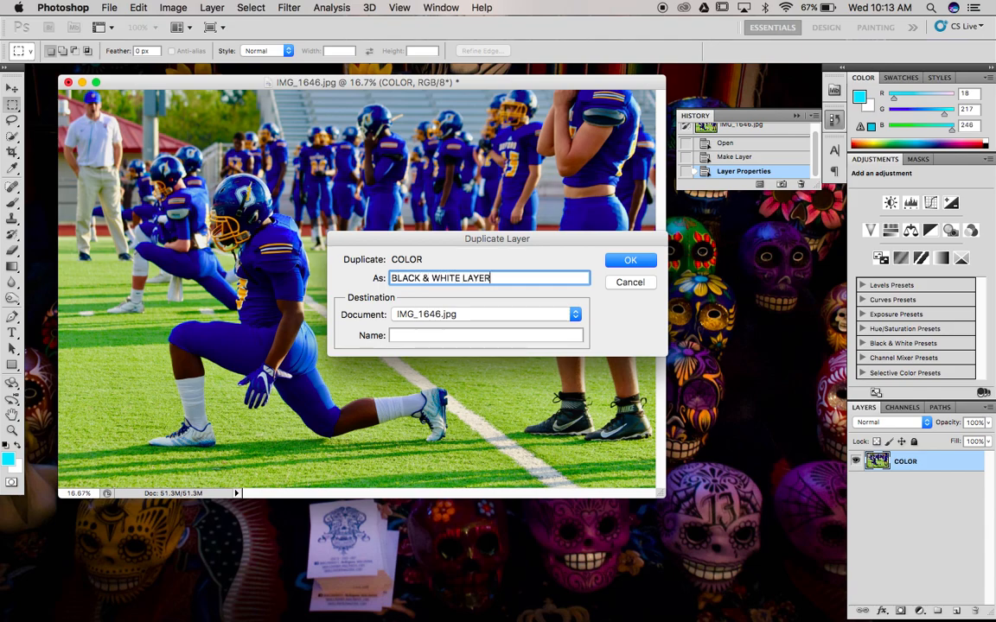
{"action": "left_click", "coordinate": [626, 260]}
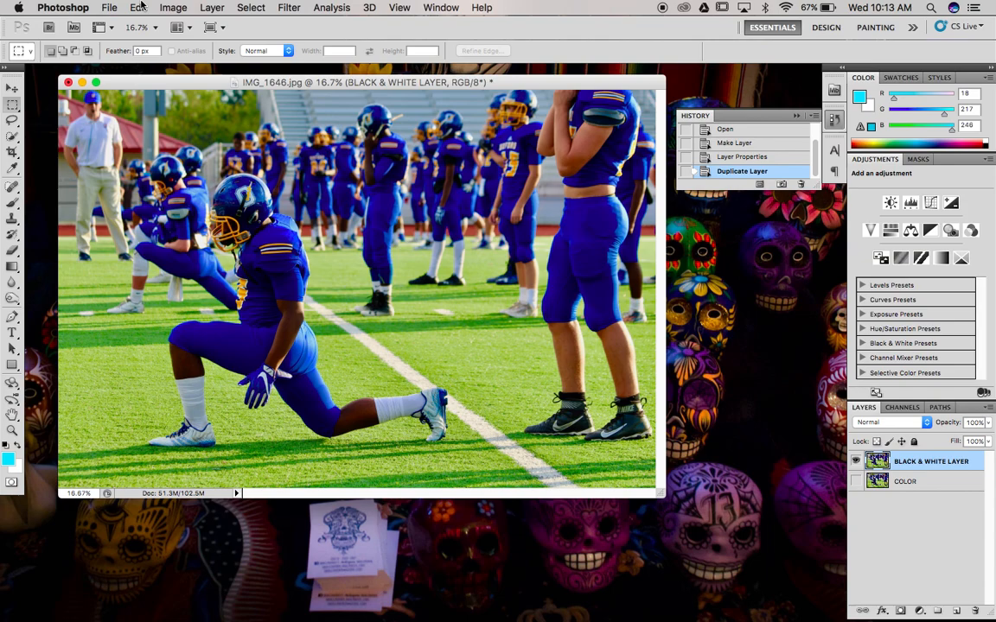
Apply a Black & White adjustment to the duplicated layer with Yellows set to 4%.
{"action": "left_click", "coordinate": [173, 7]}
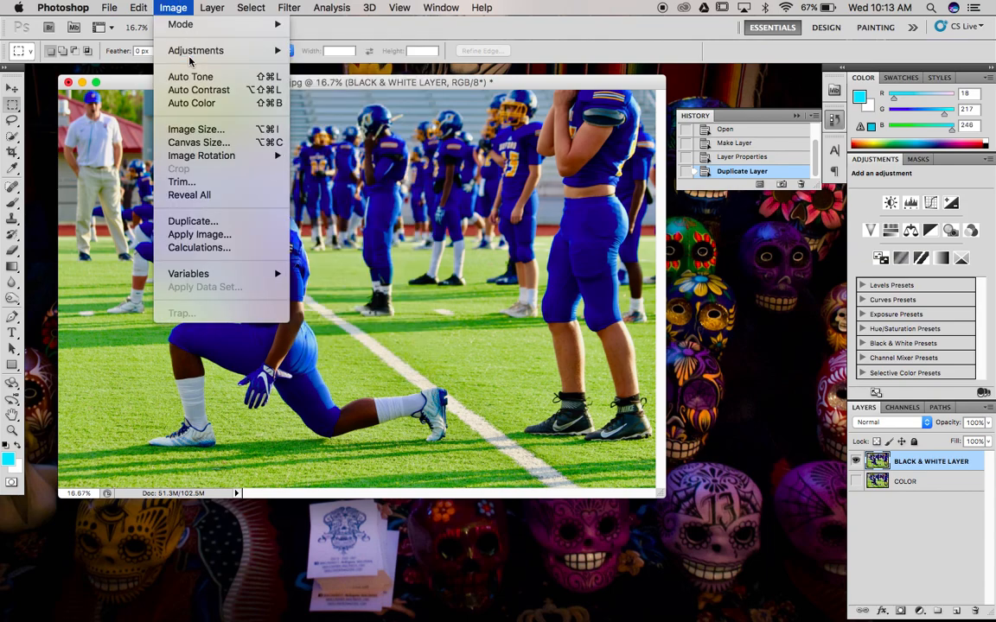
{"action": "mouse_move", "coordinate": [177, 50]}
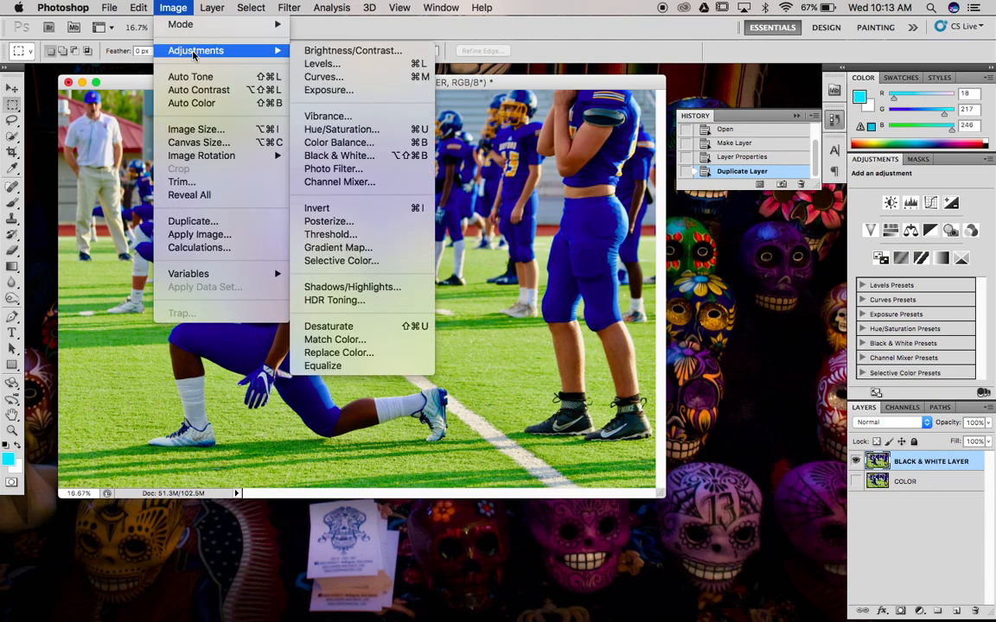
{"action": "left_click", "coordinate": [381, 158]}
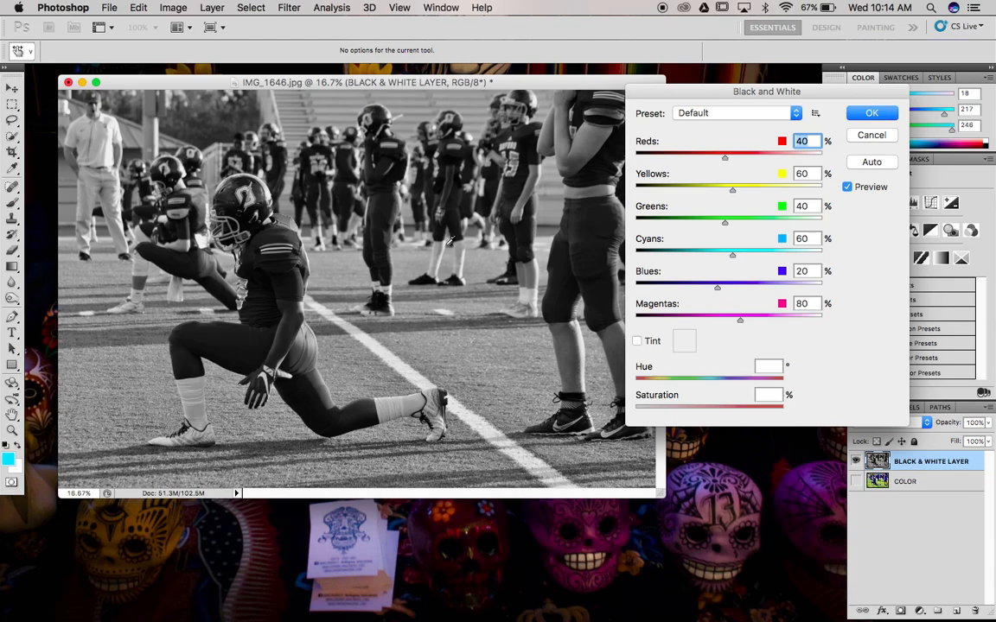
{"action": "mouse_move", "coordinate": [732, 189]}
{"action": "left_mouse_down"}
{"action": "mouse_move", "coordinate": [711, 191]}
{"action": "mouse_move", "coordinate": [738, 193]}
{"action": "left_mouse_up"}
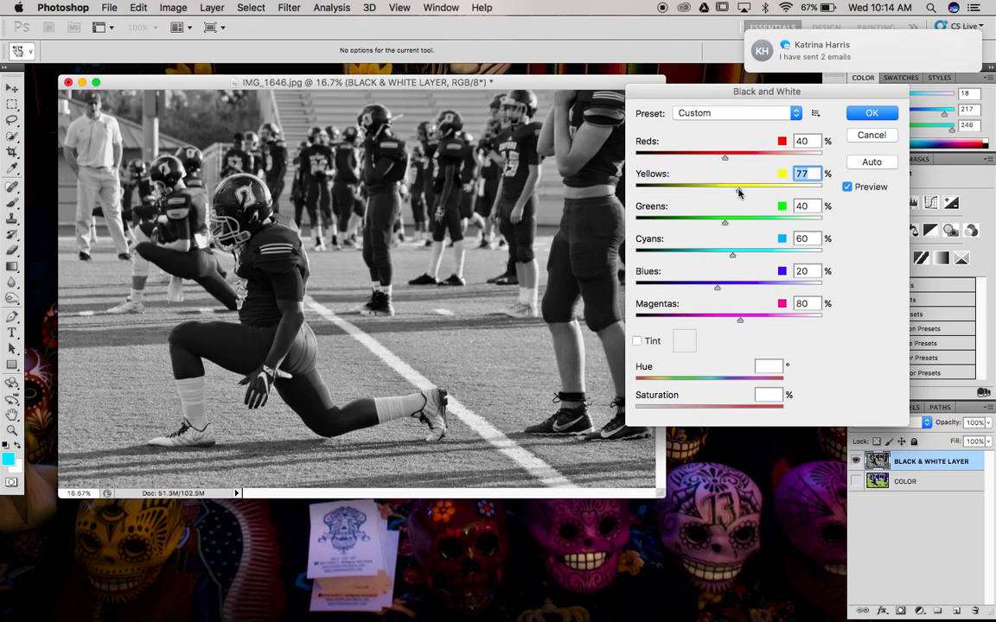
{"action": "key", "text": "super+z"}
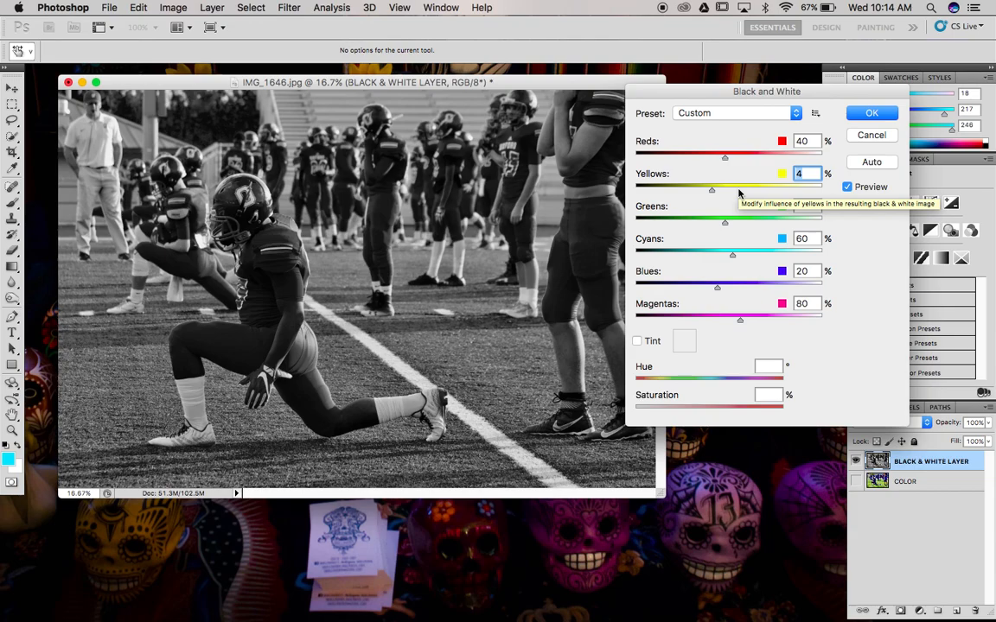
{"action": "left_click", "coordinate": [871, 113]}
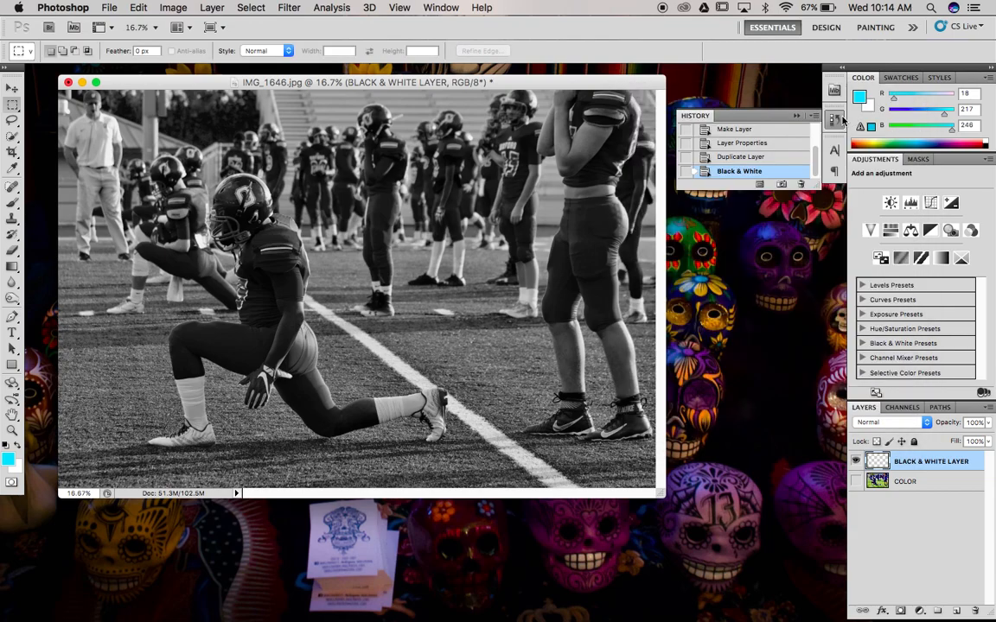
Apply a Brightness/Contrast adjustment to the black-and-white layer with Brightness set to 12.
{"action": "left_click", "coordinate": [172, 7]}
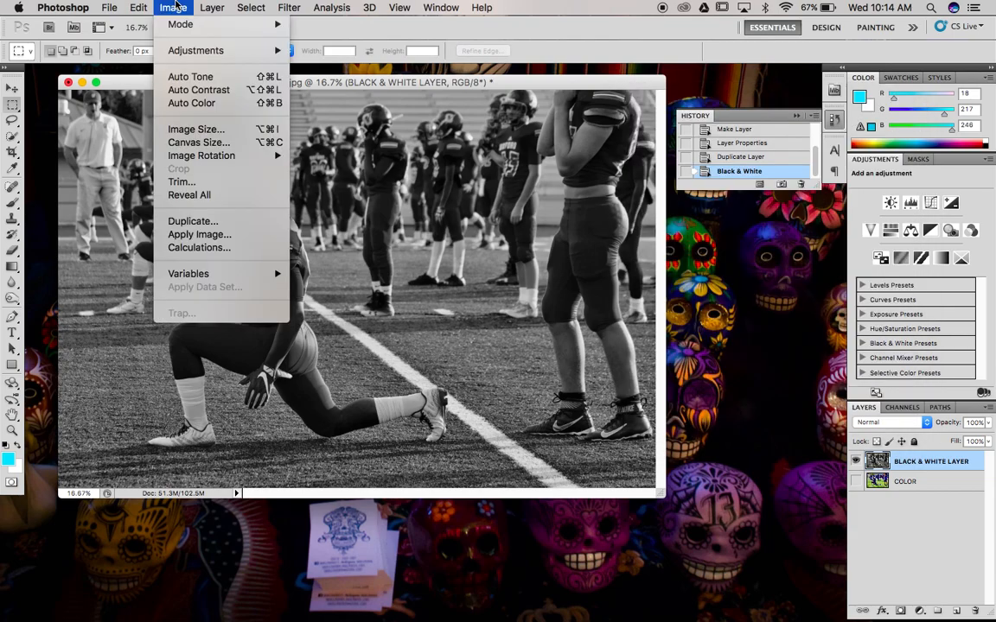
{"action": "mouse_move", "coordinate": [194, 50]}
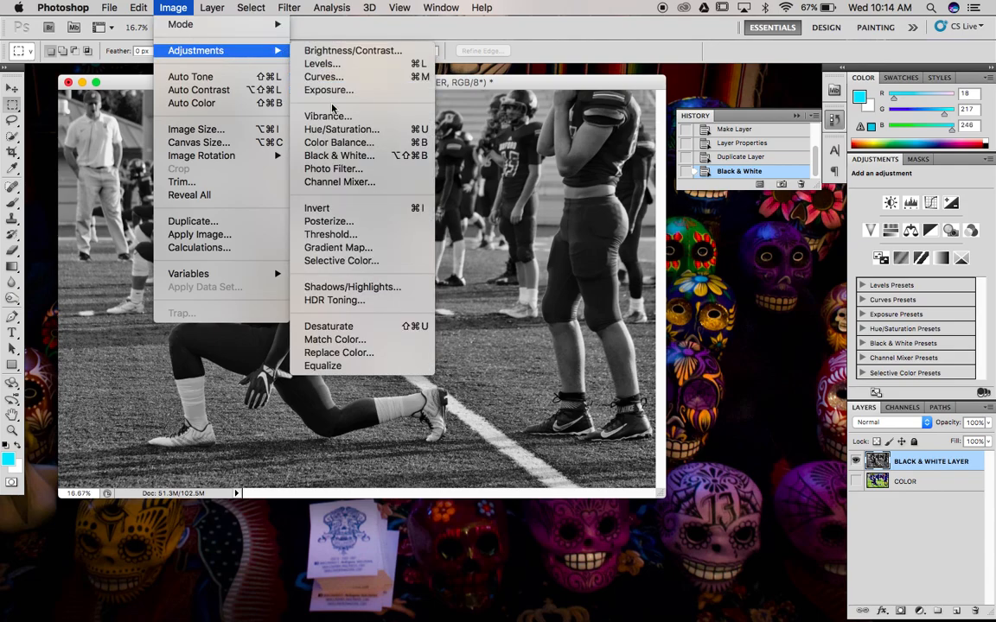
{"action": "left_click", "coordinate": [309, 50]}
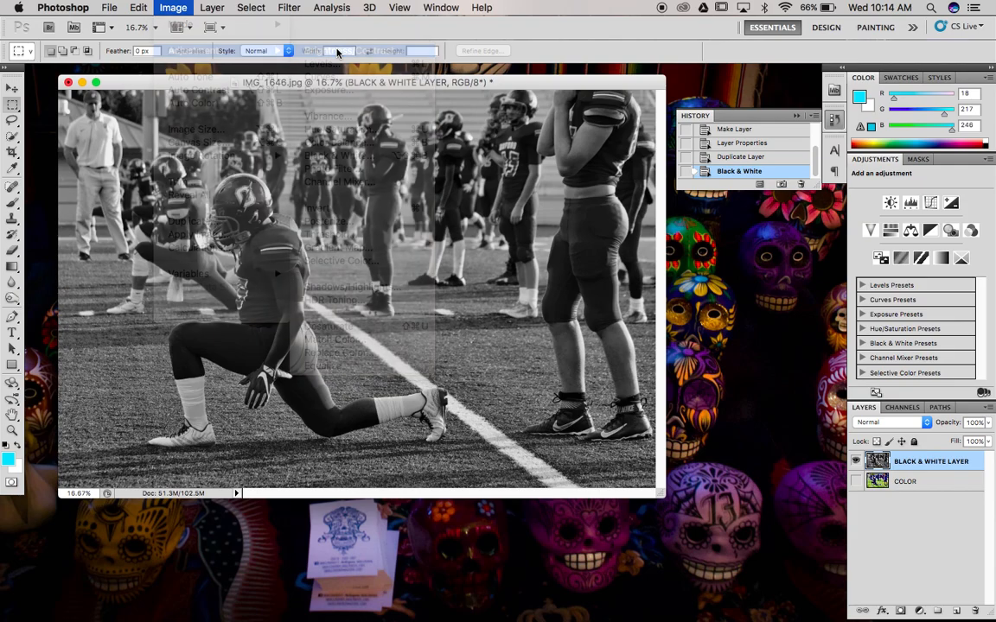
{"action": "left_click_drag", "start_coordinate": [684, 229], "coordinate": [688, 226]}
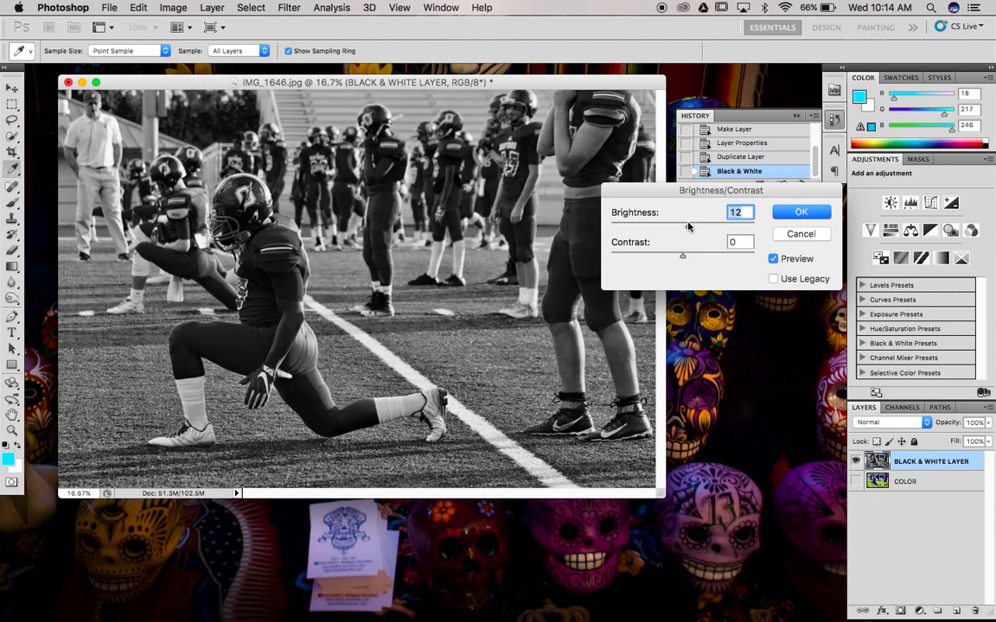
{"action": "left_click", "coordinate": [800, 212]}
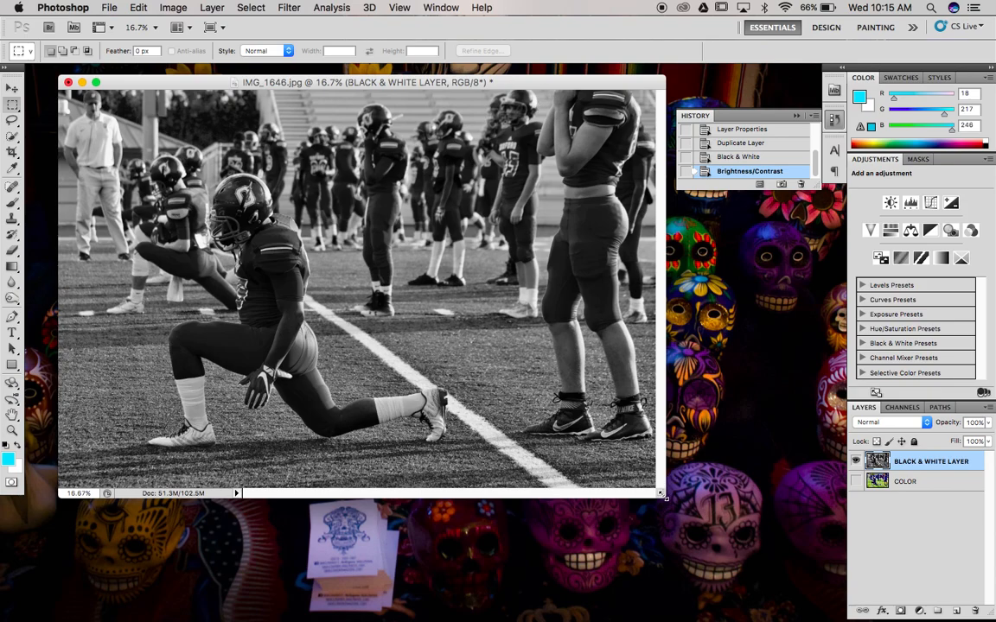
Enlarge the image window, collapse the History panel and set up the Eraser tool with a 236 px hard brush.
{"action": "left_click_drag", "start_coordinate": [662, 496], "coordinate": [821, 619]}
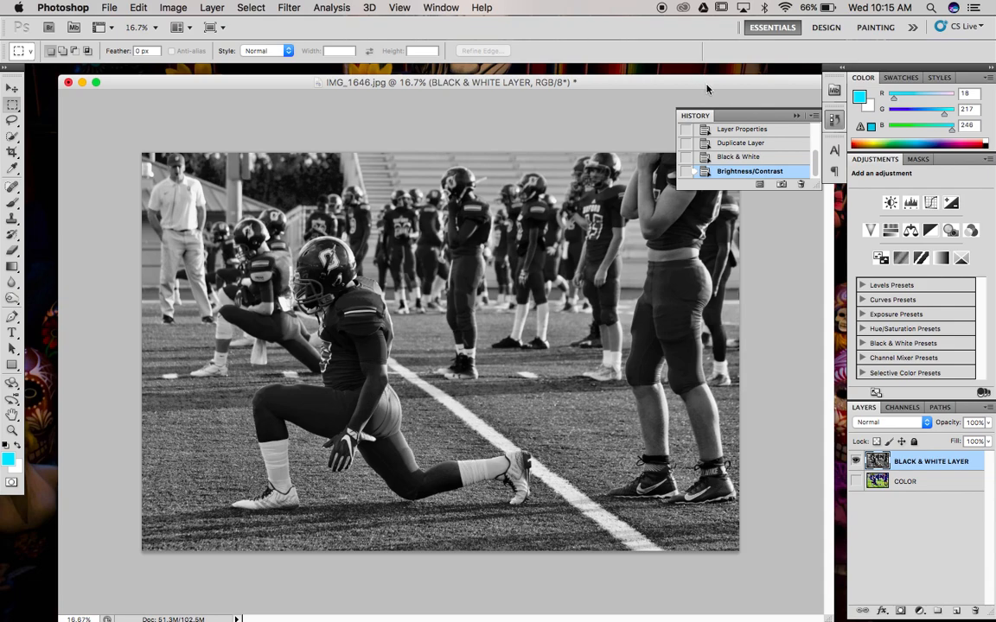
{"action": "left_click", "coordinate": [796, 116]}
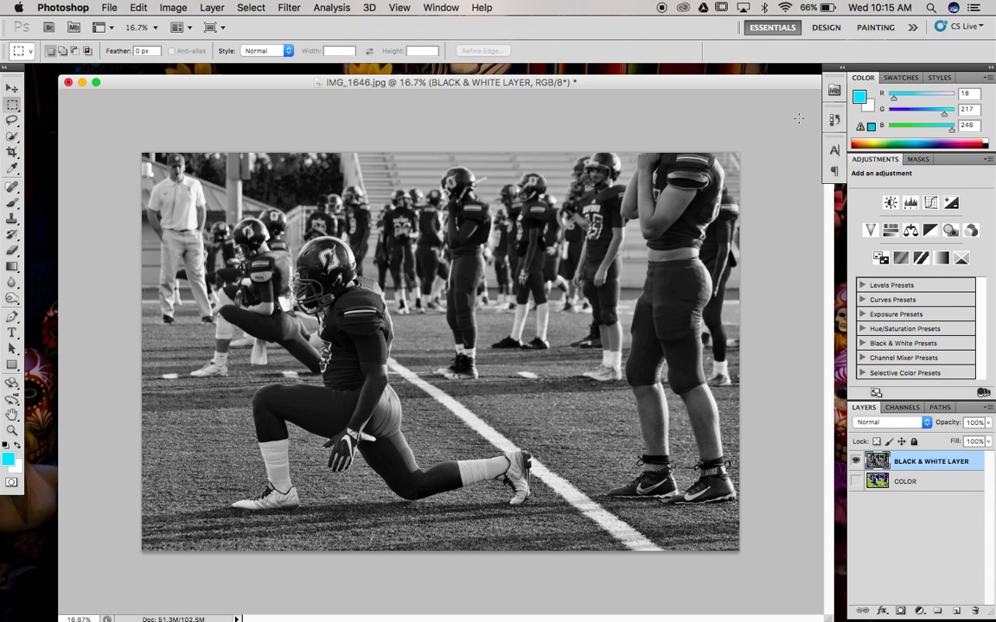
{"action": "key", "text": "super+equal"}
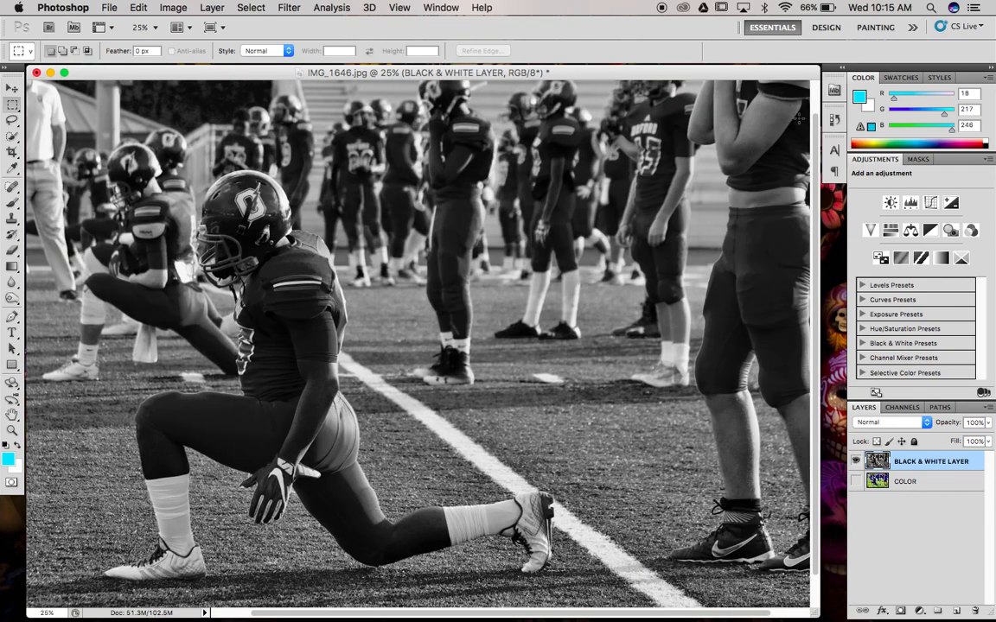
{"action": "left_click", "coordinate": [12, 250]}
{"action": "left_click", "coordinate": [35, 251]}
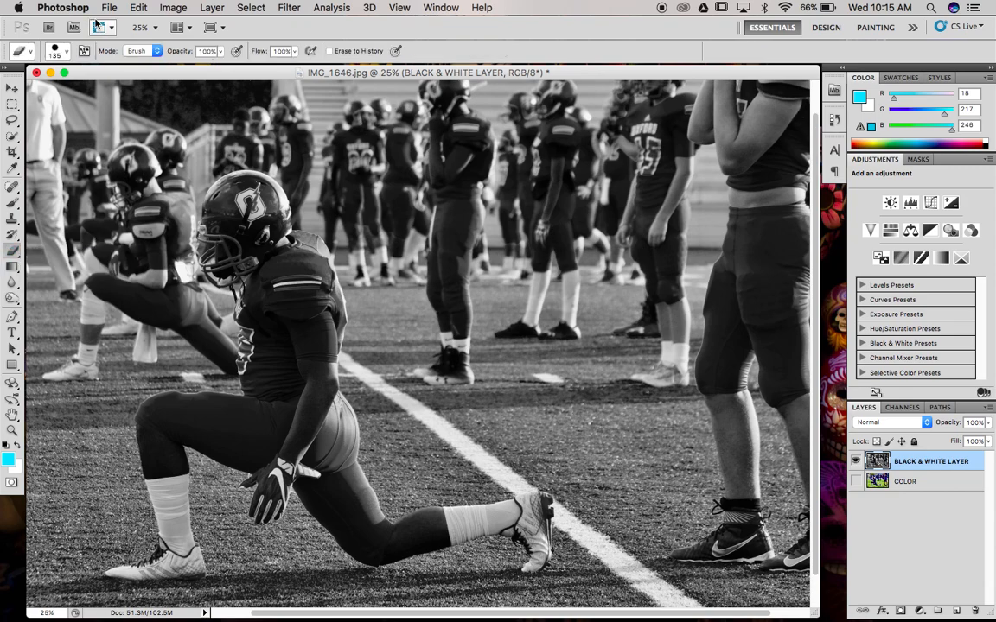
{"action": "left_click", "coordinate": [67, 52]}
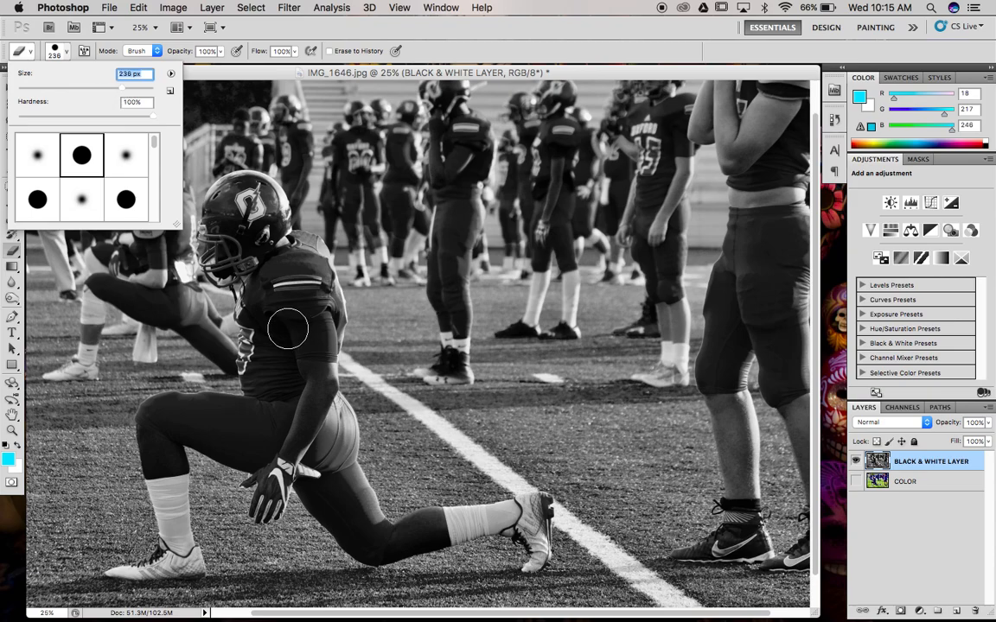
Show the COLOR layer and erase the black-and-white layer over the kneeling player's jersey.
{"action": "key", "text": "super+plus"}
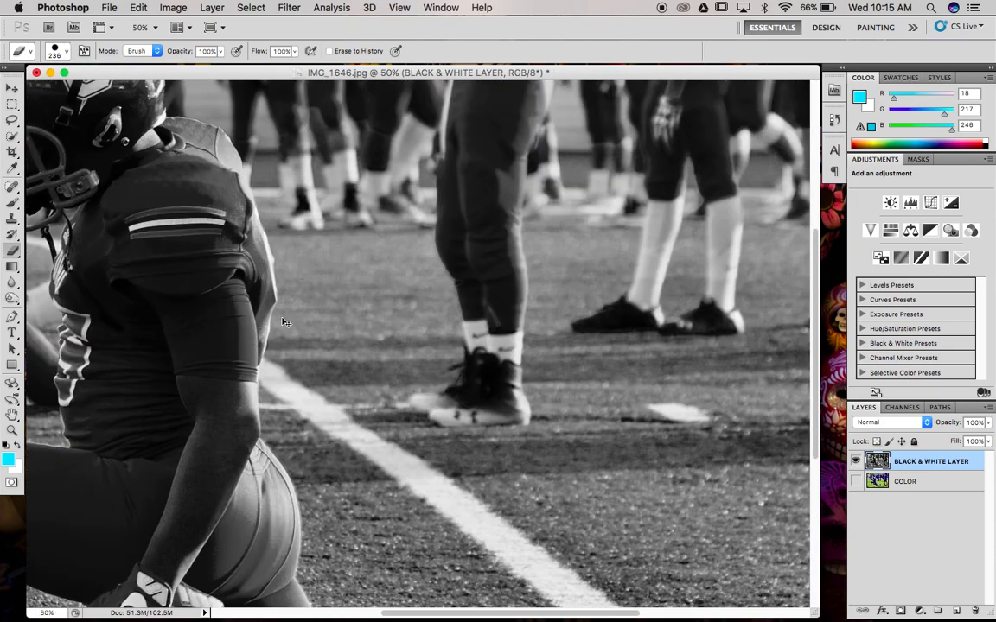
{"action": "scroll", "coordinate": [282, 317], "scroll_direction": "left", "scroll_amount": 3}
{"action": "scroll", "coordinate": [282, 318], "scroll_direction": "left", "scroll_amount": 2}
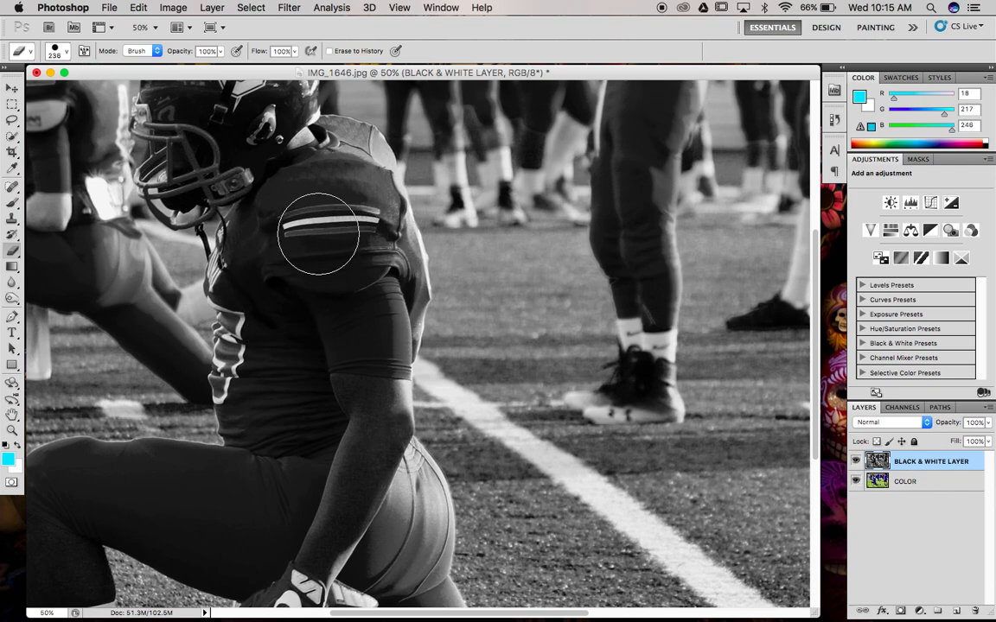
{"action": "left_click", "coordinate": [295, 201]}
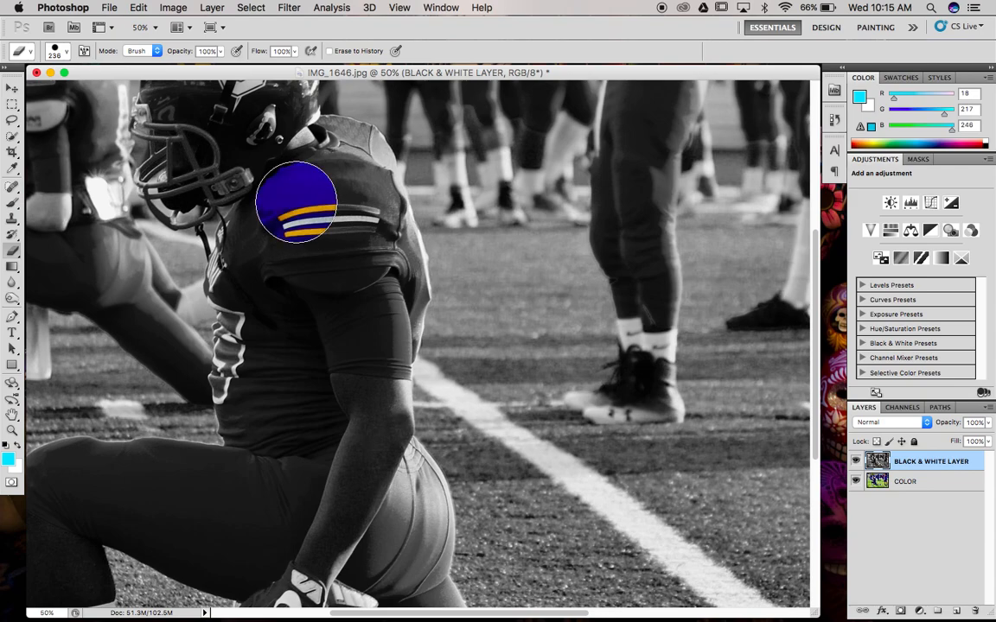
{"action": "mouse_move", "coordinate": [295, 200]}
{"action": "left_mouse_down"}
{"action": "mouse_move", "coordinate": [255, 246]}
{"action": "mouse_move", "coordinate": [244, 284]}
{"action": "mouse_move", "coordinate": [262, 338]}
{"action": "mouse_move", "coordinate": [256, 389]}
{"action": "mouse_move", "coordinate": [256, 378]}
{"action": "mouse_move", "coordinate": [245, 380]}
{"action": "mouse_move", "coordinate": [262, 387]}
{"action": "mouse_move", "coordinate": [256, 425]}
{"action": "mouse_move", "coordinate": [258, 416]}
{"action": "mouse_move", "coordinate": [334, 422]}
{"action": "mouse_move", "coordinate": [301, 337]}
{"action": "mouse_move", "coordinate": [328, 249]}
{"action": "mouse_move", "coordinate": [328, 186]}
{"action": "mouse_move", "coordinate": [375, 227]}
{"action": "mouse_move", "coordinate": [388, 268]}
{"action": "mouse_move", "coordinate": [391, 306]}
{"action": "mouse_move", "coordinate": [377, 318]}
{"action": "mouse_move", "coordinate": [360, 396]}
{"action": "left_mouse_up"}
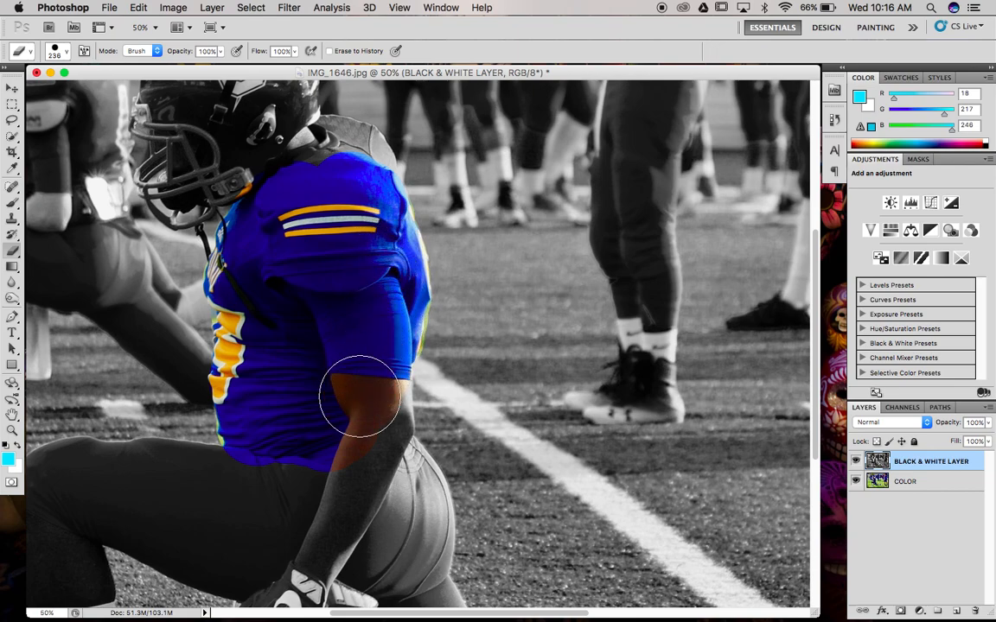
Erase the black-and-white layer over the kneeling player's helmet and face mask.
{"action": "scroll", "coordinate": [360, 396], "scroll_direction": "down", "scroll_amount": 2}
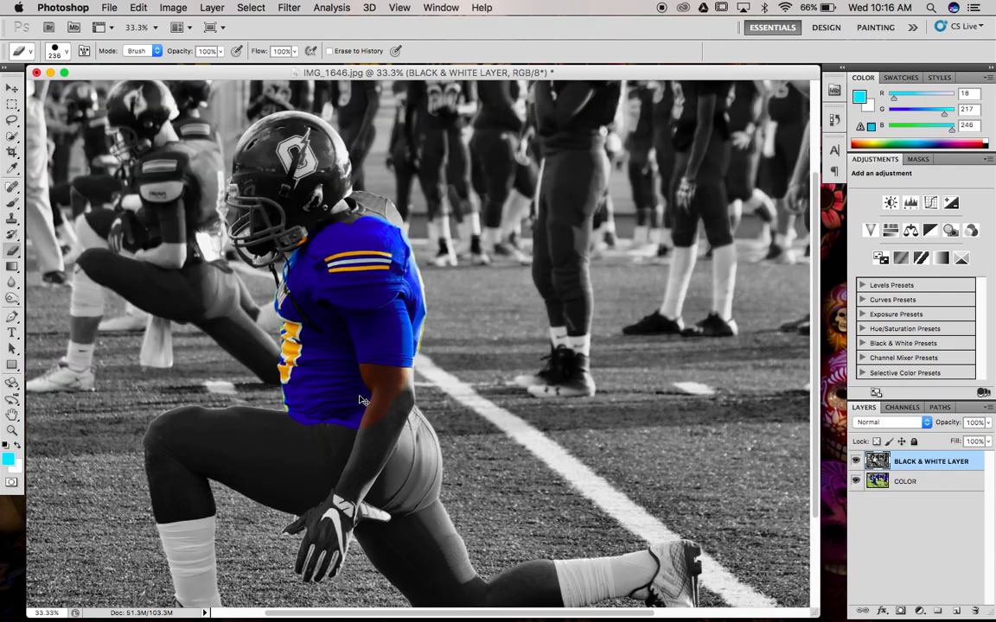
{"action": "mouse_move", "coordinate": [363, 271]}
{"action": "left_mouse_down"}
{"action": "mouse_move", "coordinate": [367, 260]}
{"action": "mouse_move", "coordinate": [305, 222]}
{"action": "mouse_move", "coordinate": [333, 242]}
{"action": "mouse_move", "coordinate": [305, 212]}
{"action": "mouse_move", "coordinate": [325, 204]}
{"action": "mouse_move", "coordinate": [302, 201]}
{"action": "mouse_move", "coordinate": [278, 177]}
{"action": "mouse_move", "coordinate": [292, 192]}
{"action": "mouse_move", "coordinate": [260, 183]}
{"action": "mouse_move", "coordinate": [255, 197]}
{"action": "mouse_move", "coordinate": [274, 236]}
{"action": "mouse_move", "coordinate": [249, 218]}
{"action": "mouse_move", "coordinate": [284, 237]}
{"action": "mouse_move", "coordinate": [277, 207]}
{"action": "mouse_move", "coordinate": [276, 220]}
{"action": "mouse_move", "coordinate": [256, 206]}
{"action": "mouse_move", "coordinate": [256, 226]}
{"action": "mouse_move", "coordinate": [279, 255]}
{"action": "mouse_move", "coordinate": [248, 235]}
{"action": "mouse_move", "coordinate": [321, 252]}
{"action": "mouse_move", "coordinate": [298, 222]}
{"action": "mouse_move", "coordinate": [362, 255]}
{"action": "mouse_move", "coordinate": [301, 211]}
{"action": "mouse_move", "coordinate": [291, 182]}
{"action": "mouse_move", "coordinate": [258, 174]}
{"action": "mouse_move", "coordinate": [254, 189]}
{"action": "mouse_move", "coordinate": [290, 226]}
{"action": "left_mouse_up"}
{"action": "key", "text": "ctrl+z"}
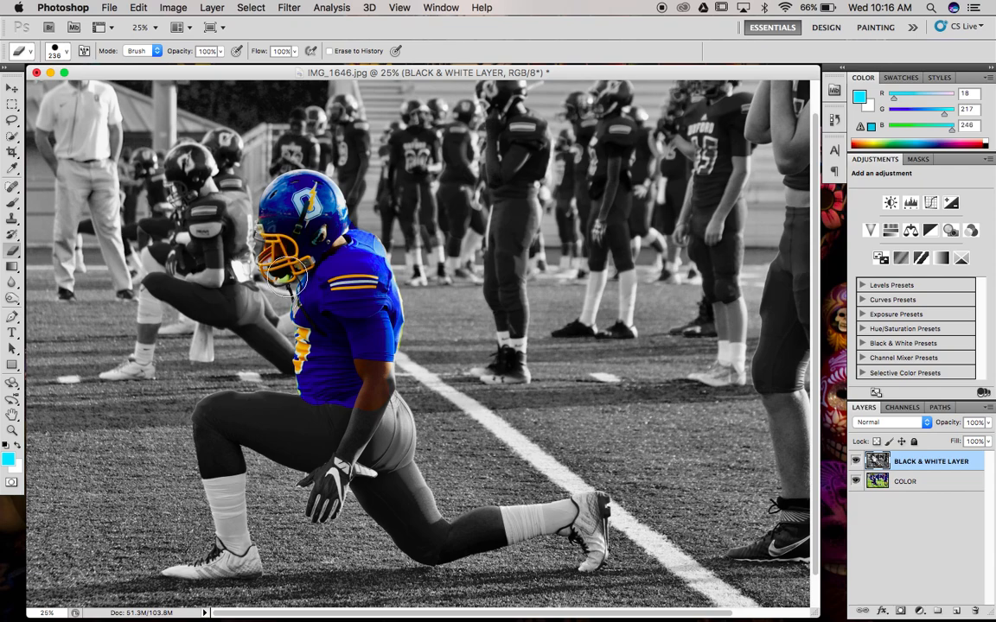
Try erasing over the kneeling player's forearm, hip and back leg with the 236 px eraser, and undo it.
{"action": "mouse_move", "coordinate": [370, 373]}
{"action": "left_mouse_down"}
{"action": "mouse_move", "coordinate": [361, 423]}
{"action": "mouse_move", "coordinate": [338, 407]}
{"action": "mouse_move", "coordinate": [345, 455]}
{"action": "mouse_move", "coordinate": [377, 467]}
{"action": "mouse_move", "coordinate": [384, 420]}
{"action": "mouse_move", "coordinate": [401, 435]}
{"action": "mouse_move", "coordinate": [369, 475]}
{"action": "mouse_move", "coordinate": [423, 542]}
{"action": "mouse_move", "coordinate": [423, 516]}
{"action": "mouse_move", "coordinate": [395, 475]}
{"action": "mouse_move", "coordinate": [429, 537]}
{"action": "mouse_move", "coordinate": [448, 542]}
{"action": "mouse_move", "coordinate": [413, 485]}
{"action": "mouse_move", "coordinate": [434, 481]}
{"action": "mouse_move", "coordinate": [490, 529]}
{"action": "left_mouse_up"}
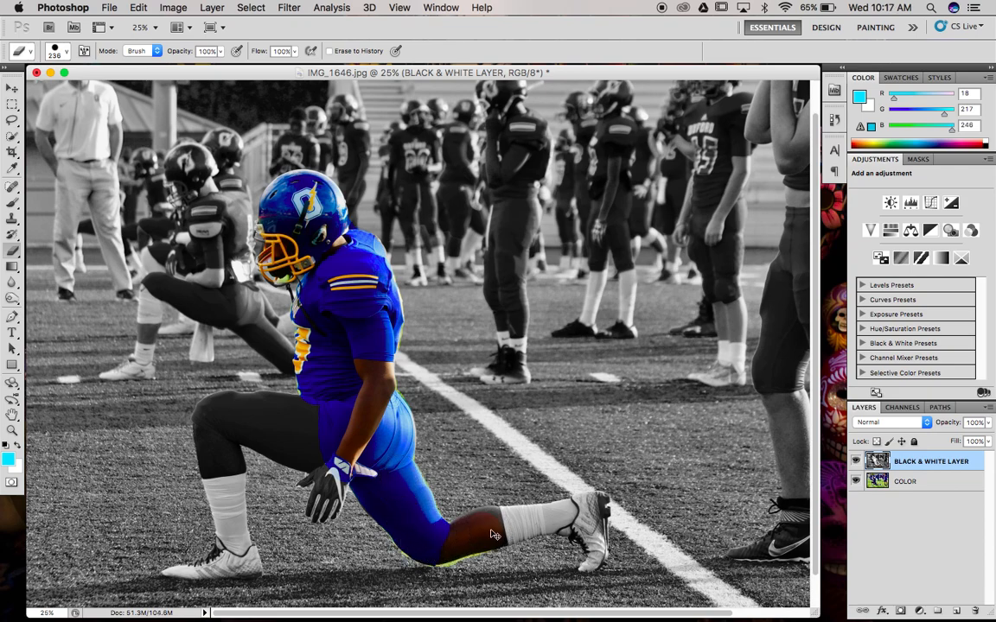
{"action": "key", "text": "super+z"}
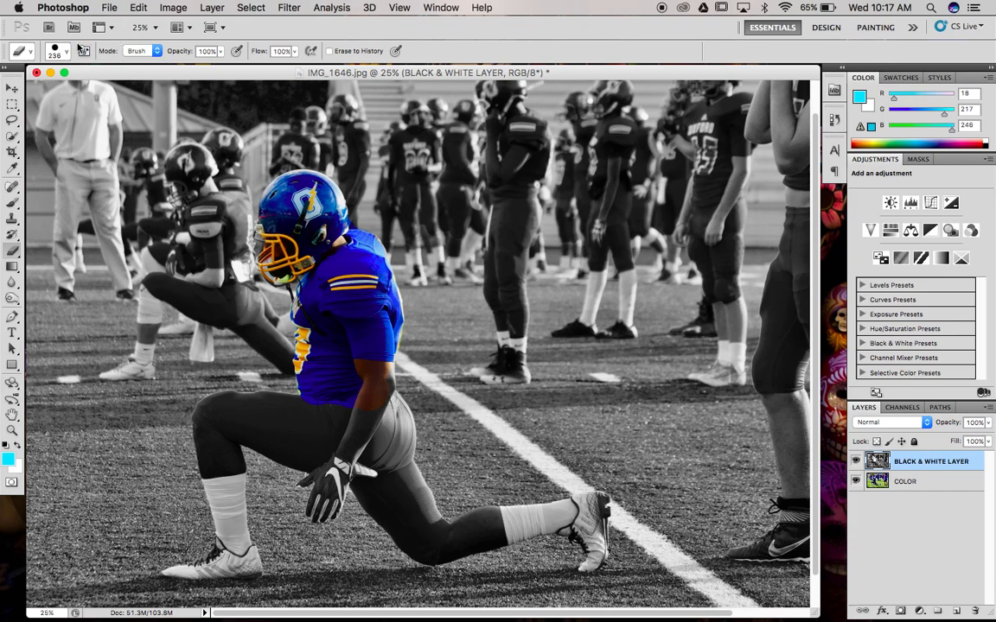
Set the eraser size to 77 px and erase over parts of the kneeling player's back leg, sock and shoe.
{"action": "left_click", "coordinate": [65, 52]}
{"action": "left_click_drag", "start_coordinate": [117, 98], "coordinate": [96, 92]}
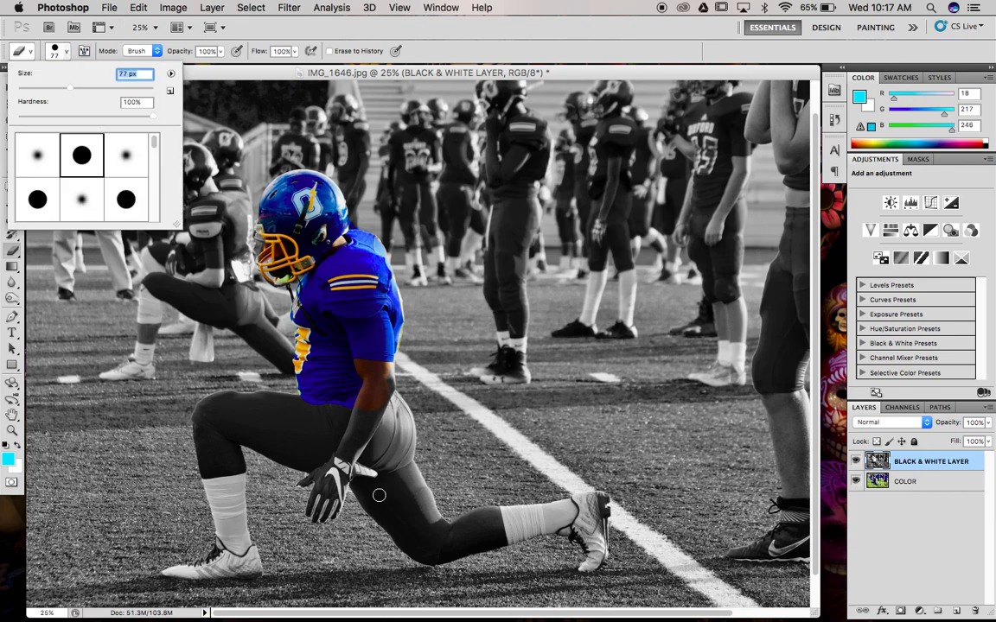
{"action": "key", "text": "Return"}
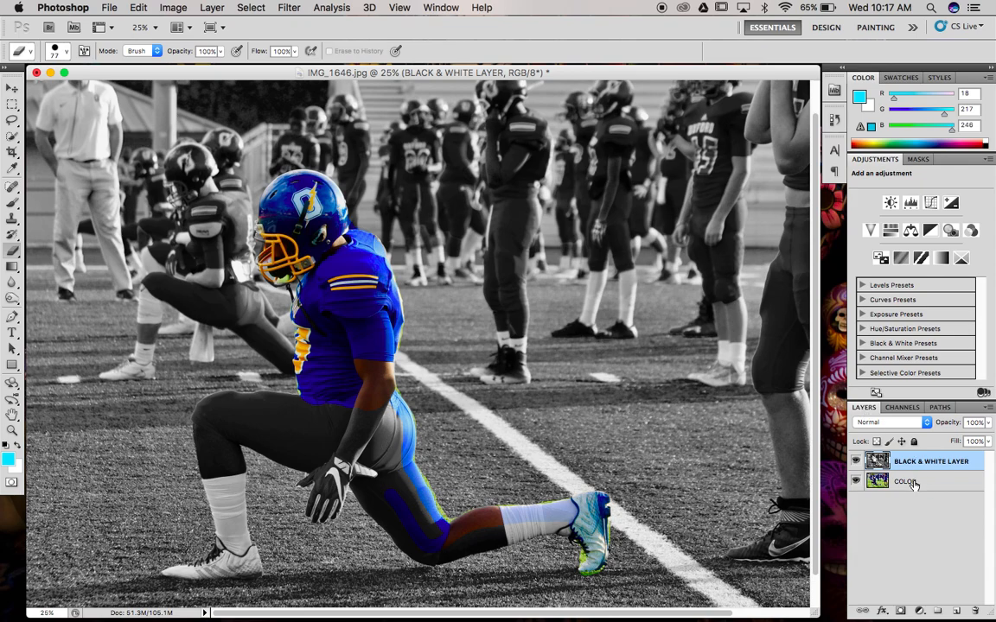
Select the COLOR layer together with the BLACK & WHITE LAYER and merge the two into one layer.
{"action": "left_click", "coordinate": [914, 485], "text": "shift"}
{"action": "right_click", "coordinate": [910, 477]}
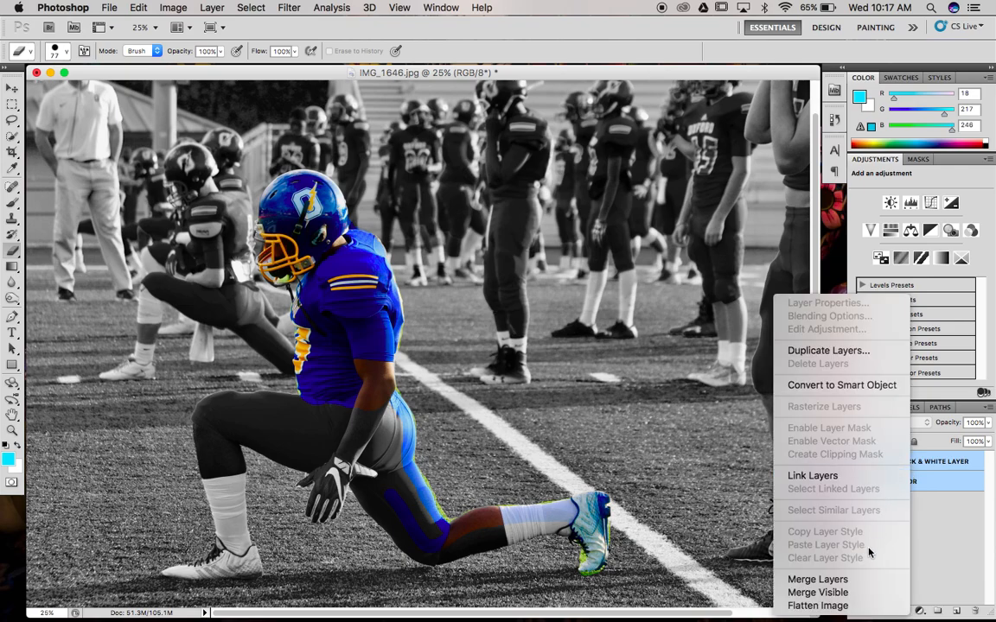
{"action": "left_click", "coordinate": [832, 579]}
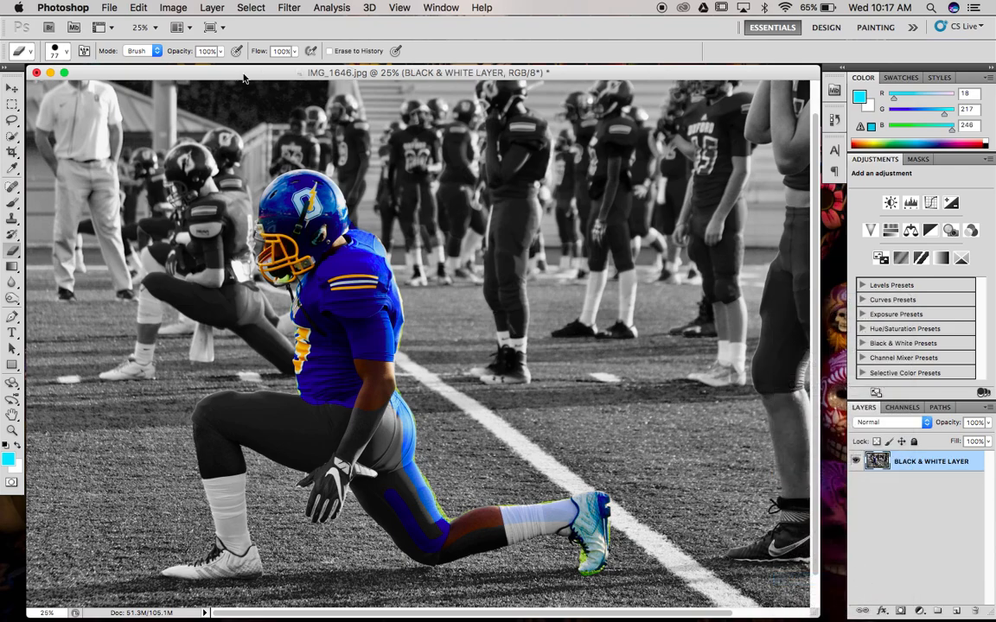
Save the merged image to the Desktop in JPEG format at Maximum quality 12 with the Baseline ("Standard") option.
{"action": "left_click", "coordinate": [108, 8]}
{"action": "left_click", "coordinate": [152, 223]}
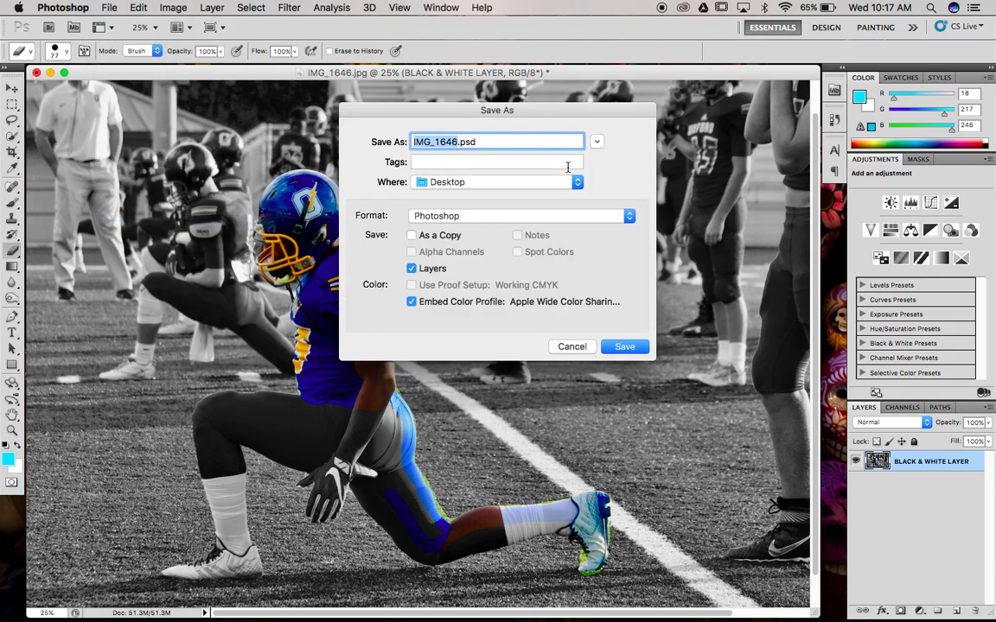
{"action": "left_click", "coordinate": [577, 183]}
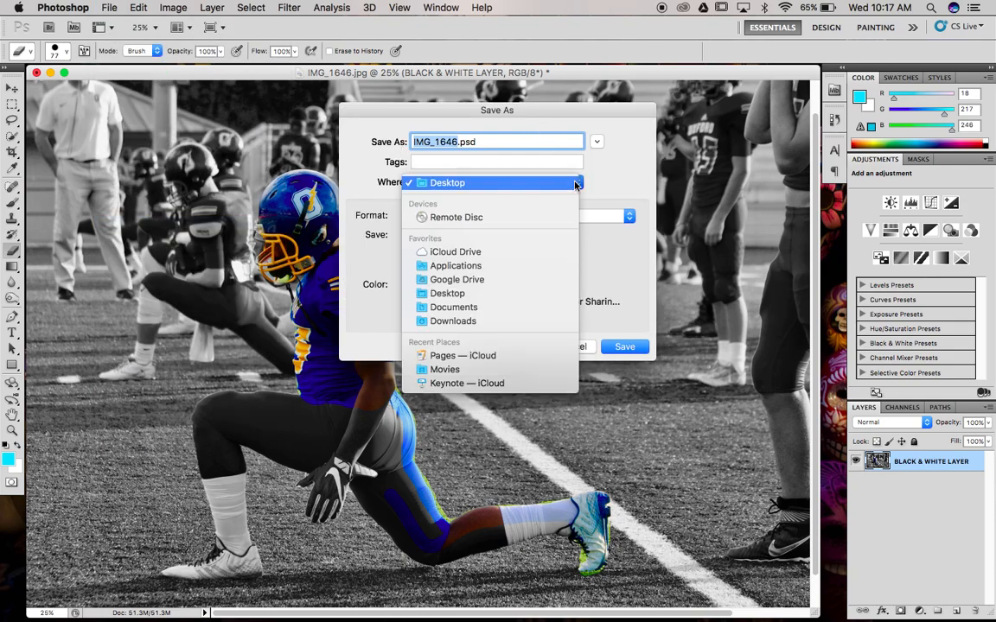
{"action": "left_click", "coordinate": [526, 295]}
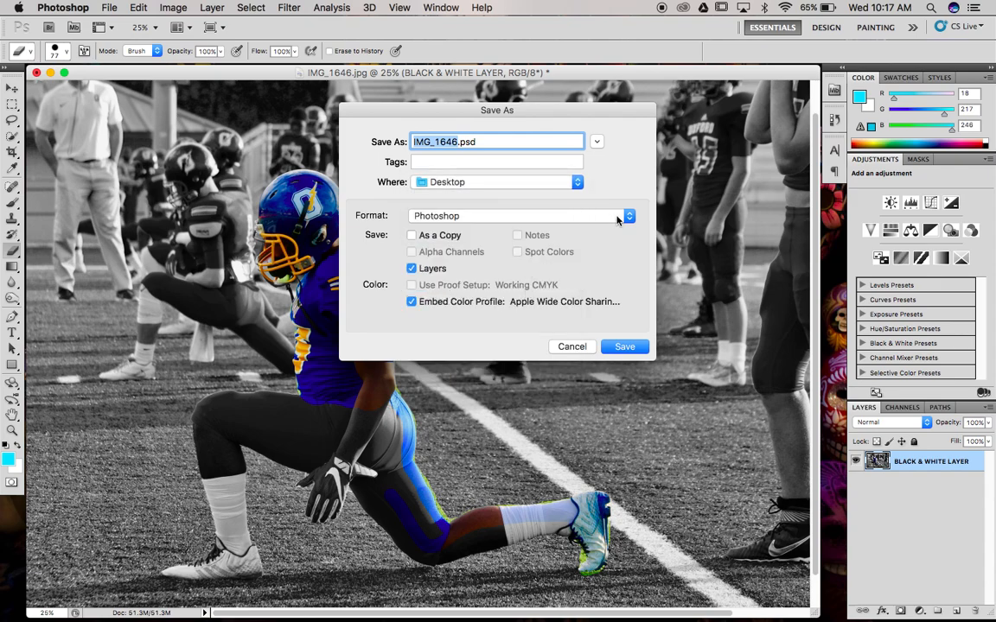
{"action": "left_click", "coordinate": [617, 219]}
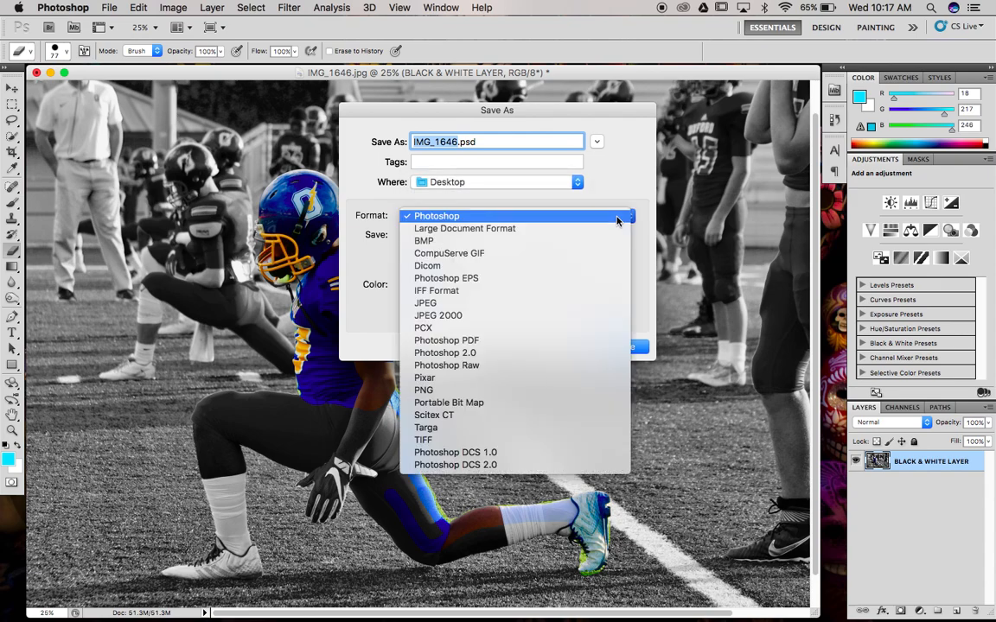
{"action": "left_click", "coordinate": [570, 306]}
{"action": "left_click", "coordinate": [626, 345]}
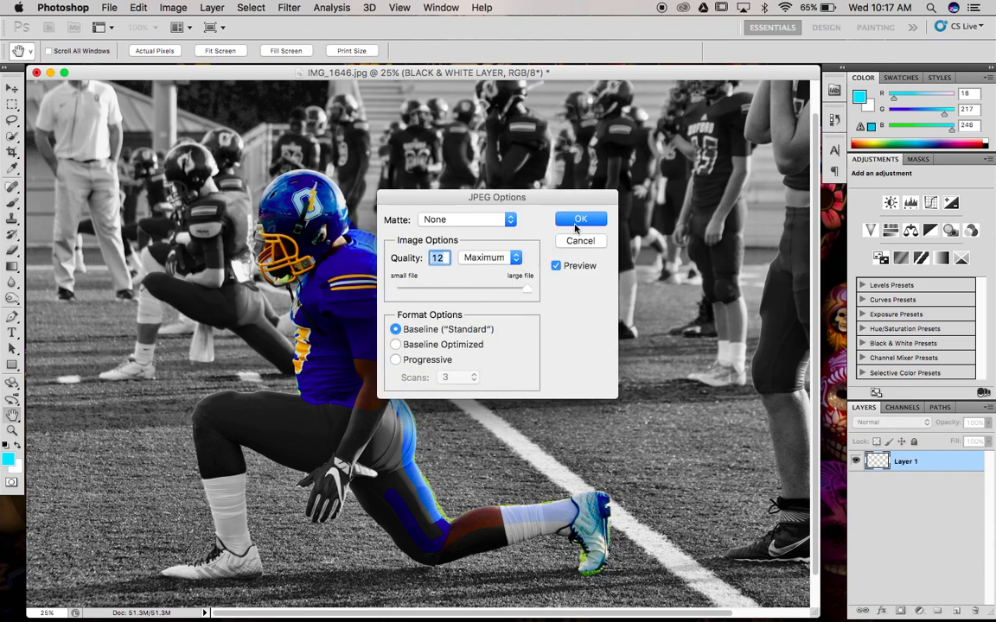
{"action": "left_click", "coordinate": [576, 222]}
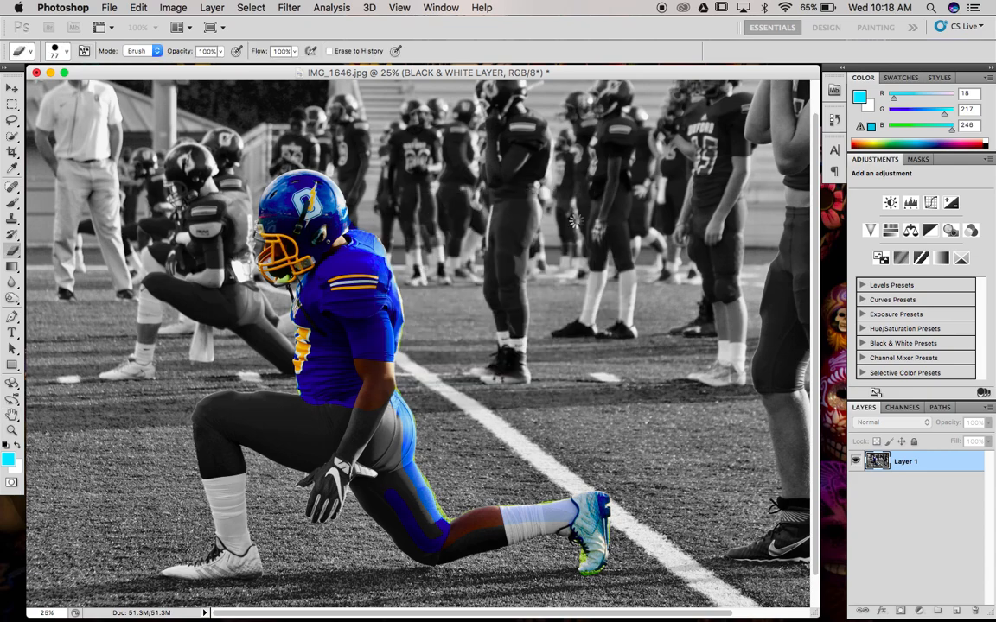
Quit Photoshop without saving the open document and move the original IMG_1646.jpg from the desktop to the Trash.
{"action": "left_click", "coordinate": [62, 8]}
{"action": "left_click", "coordinate": [95, 138]}
{"action": "left_click", "coordinate": [425, 230]}
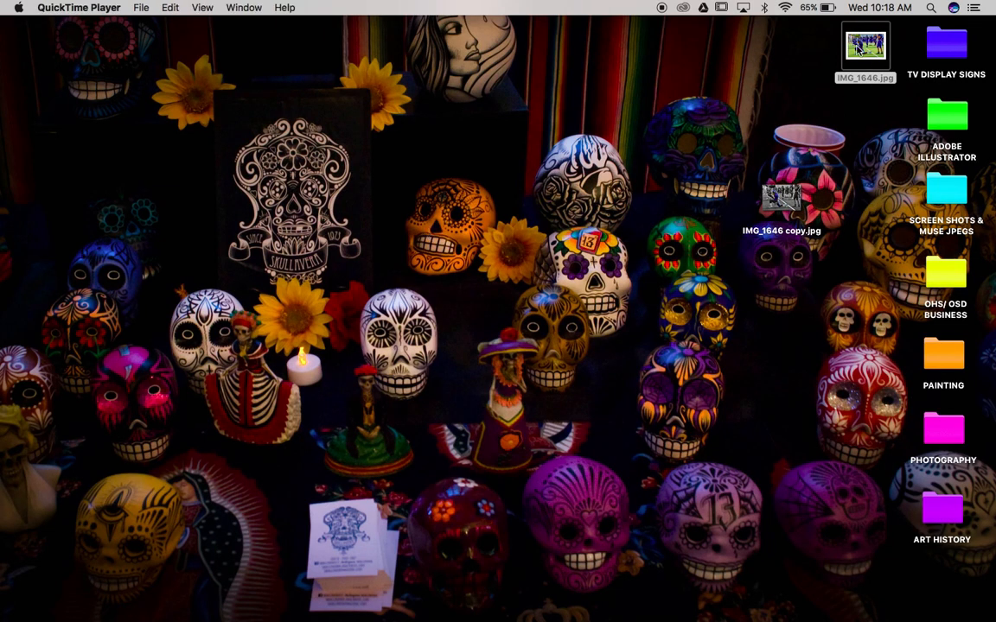
{"action": "left_click_drag", "start_coordinate": [860, 47], "coordinate": [945, 612]}
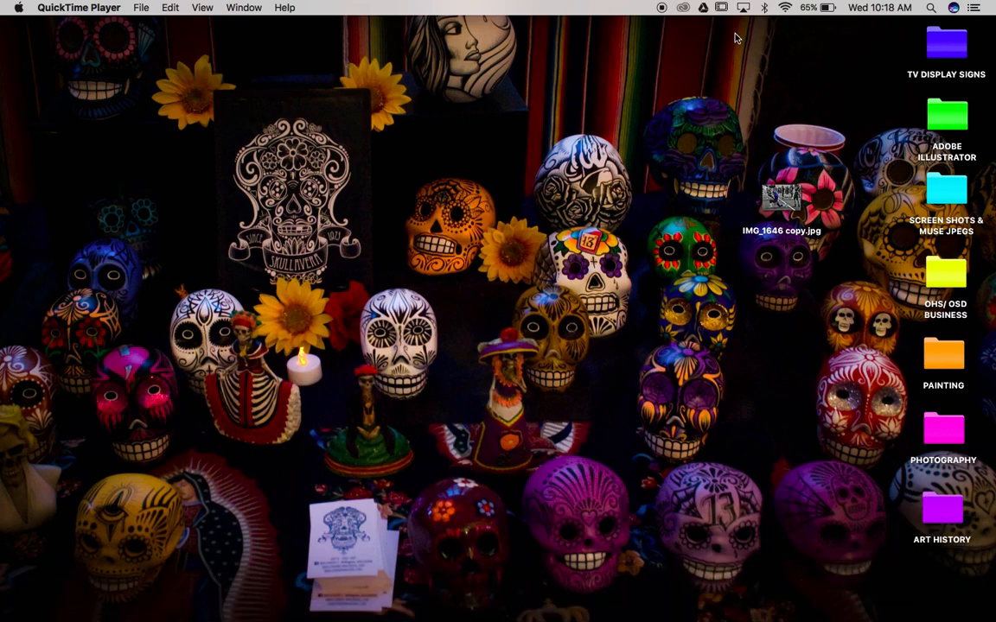